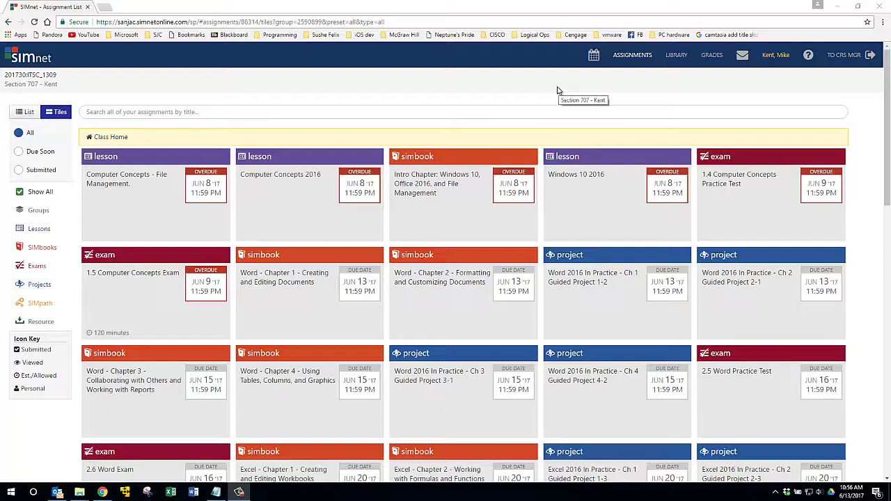
# - Search the assignments for "word" and open the Word 2016 In Practice - Ch 4 Guided Project 4-2 assignment
pyautogui.click(410, 113)
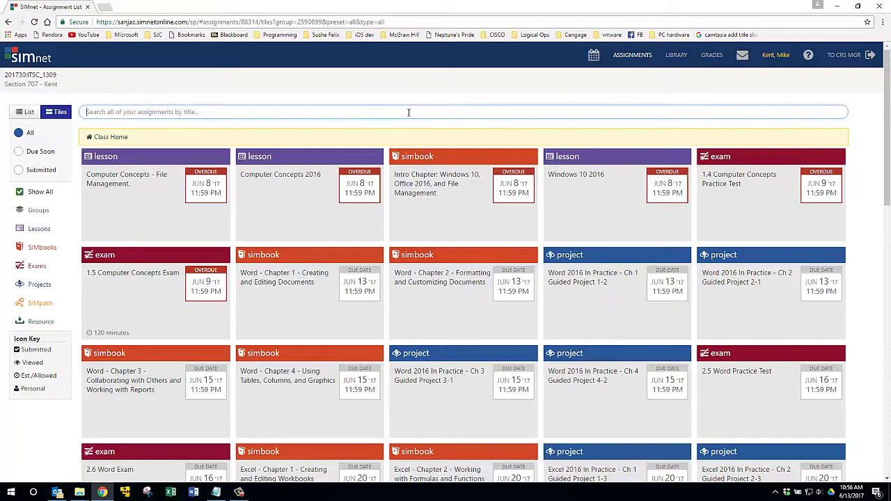
pyautogui.write('word')
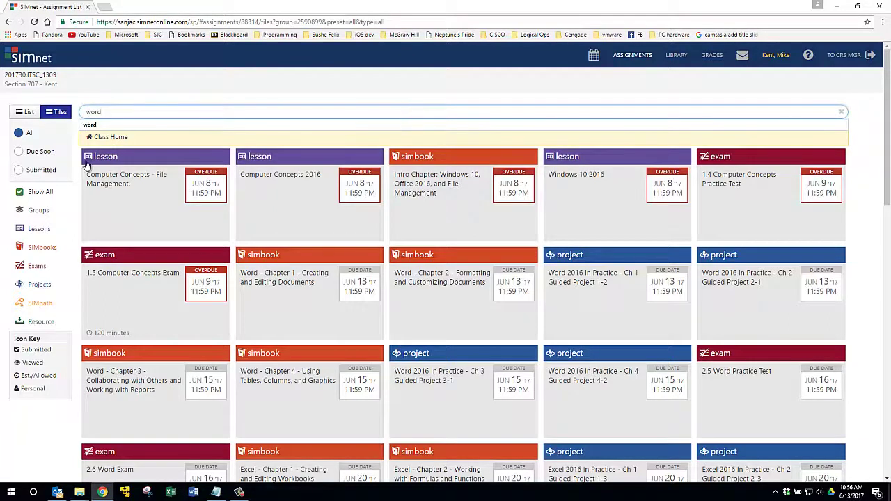
pyautogui.press('Return')
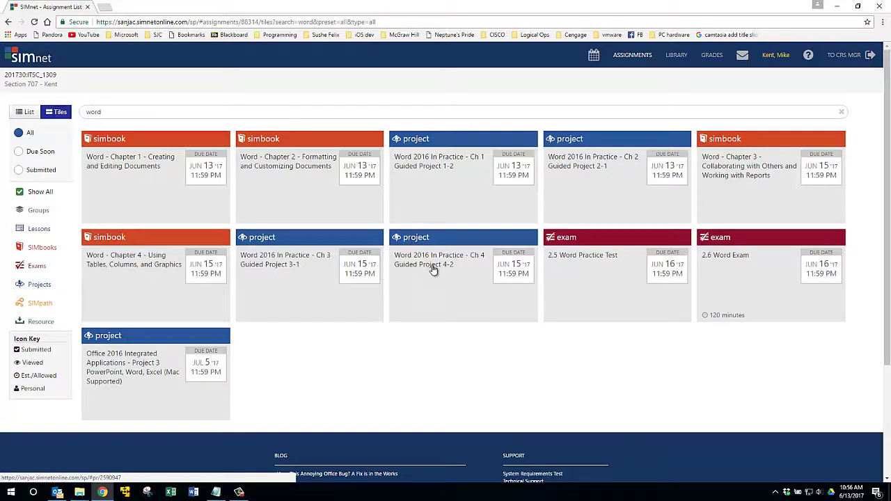
pyautogui.click(426, 267)
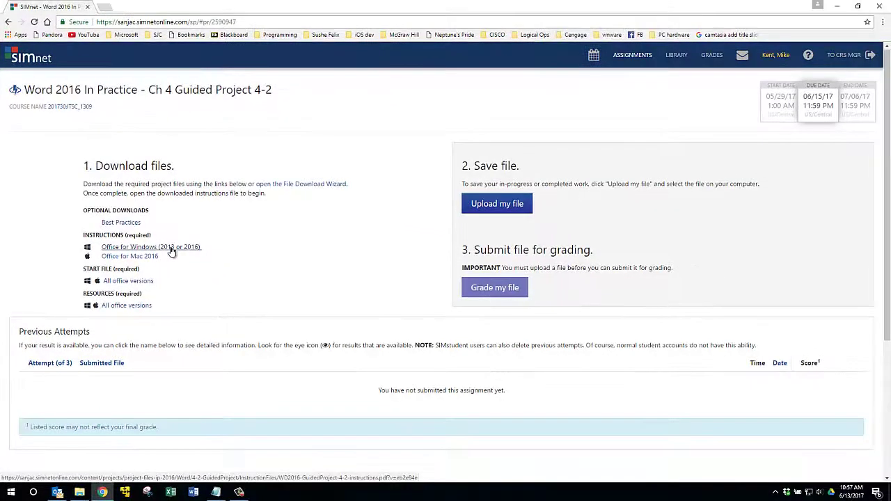
# - View the Office for Windows (2013 or 2016) instructions PDF and close it
pyautogui.click(172, 247)
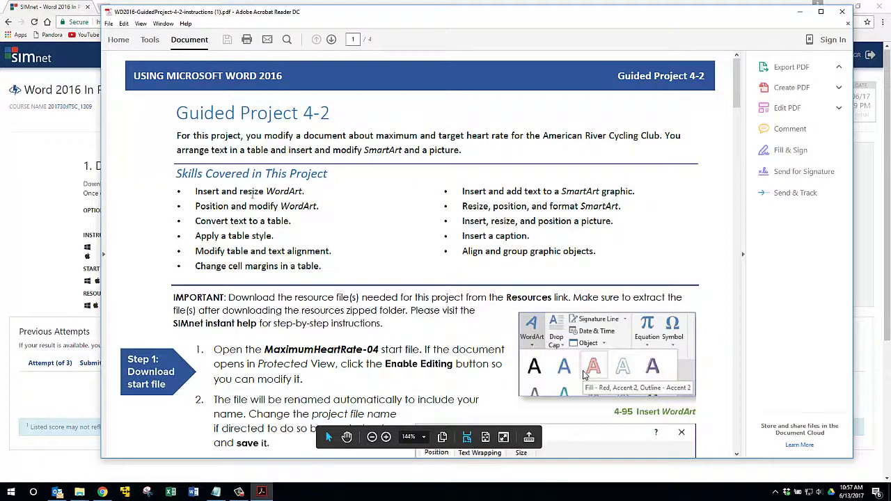
pyautogui.click(843, 13)
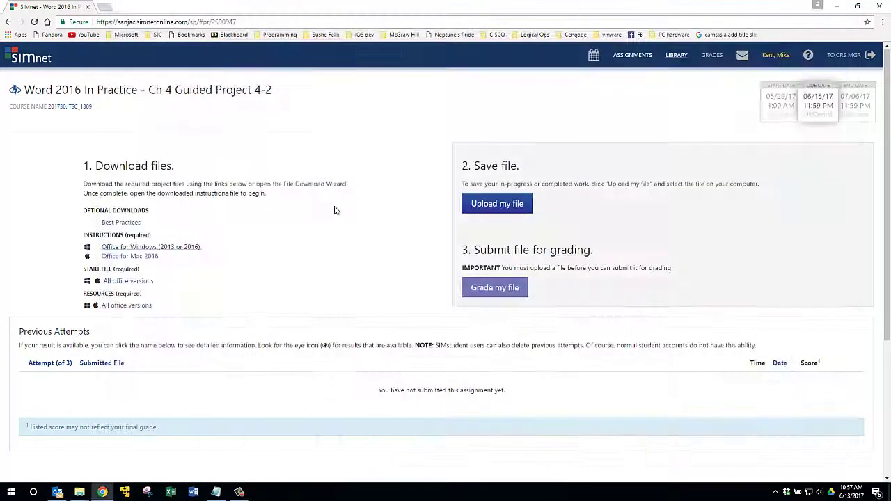
# - Save the Windows instructions file as WD2016-GuidedProject-4-2-instructions in Desktop > ITSC 1309 > Word, and close the PDF that opens
pyautogui.rightClick(167, 251)
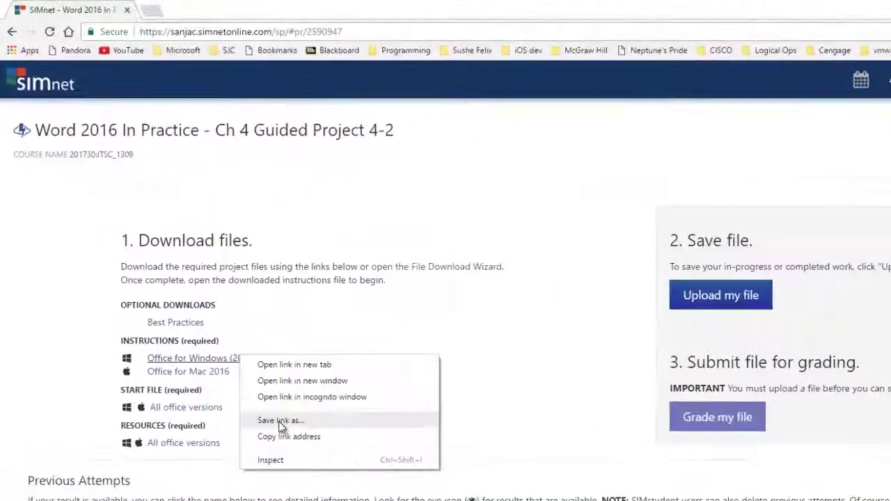
pyautogui.click(193, 291)
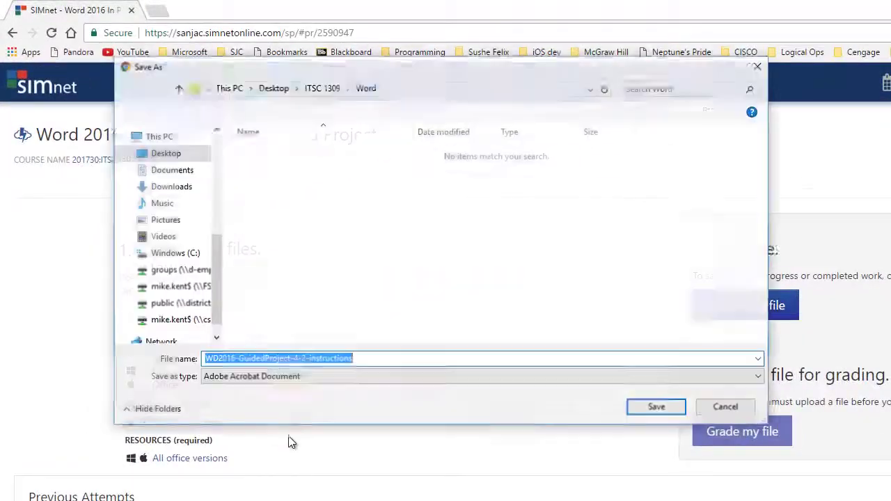
pyautogui.click(158, 154)
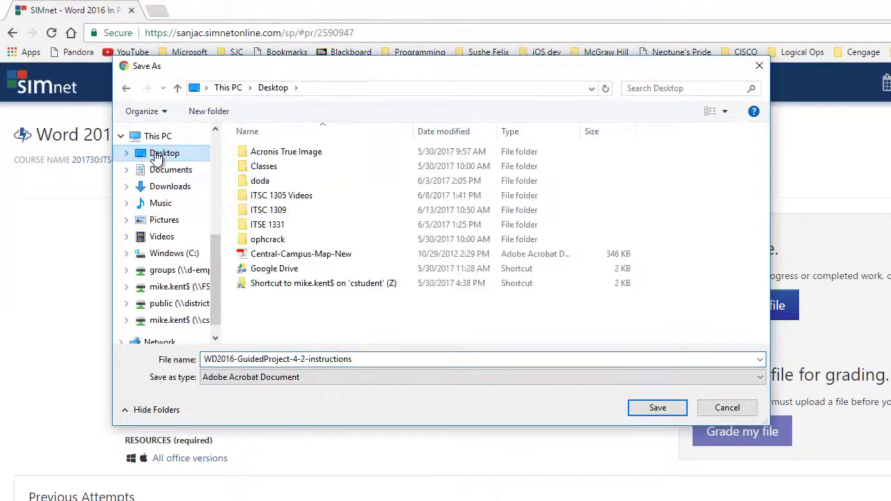
pyautogui.doubleClick(274, 213)
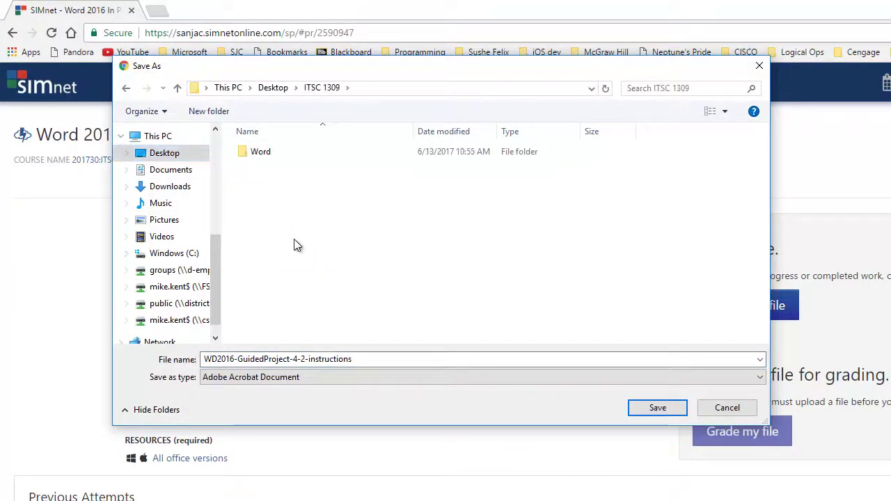
pyautogui.click(256, 155)
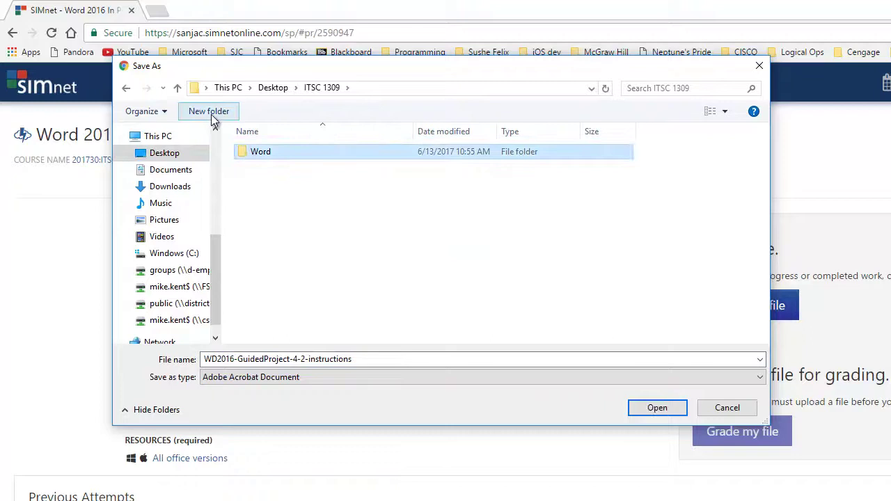
pyautogui.doubleClick(258, 155)
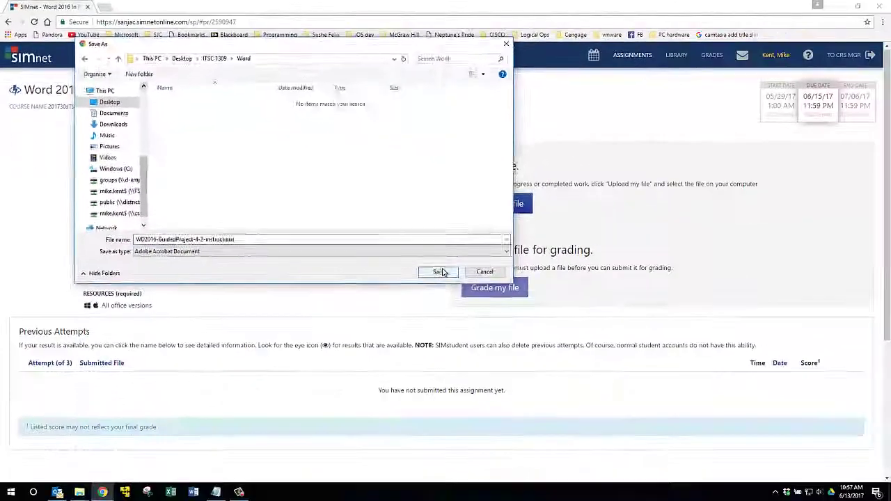
pyautogui.click(657, 407)
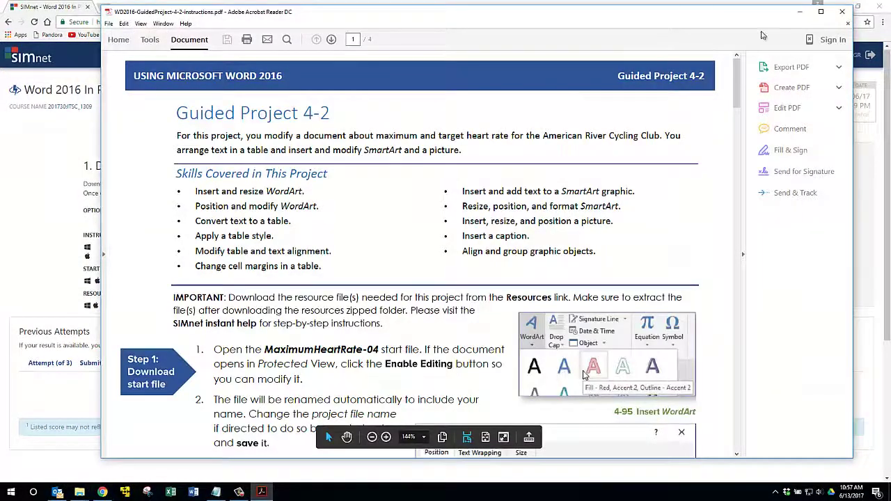
pyautogui.click(843, 11)
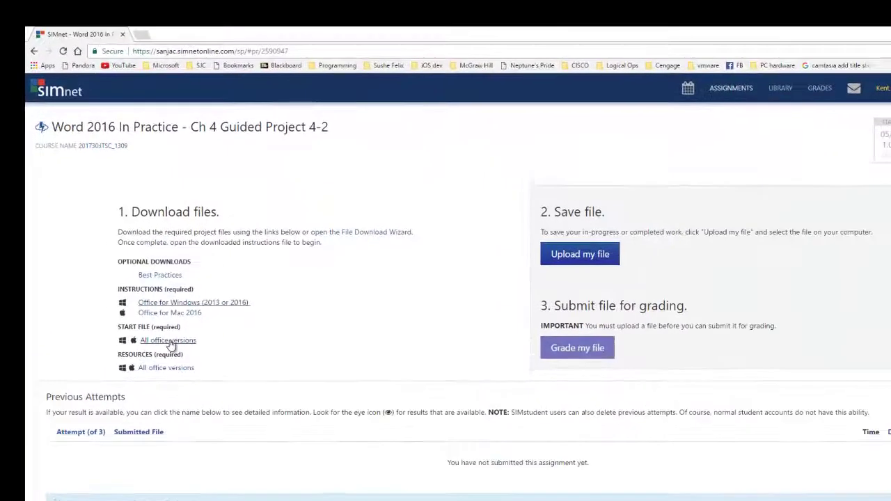
# - Save the MaximumHeartRate-04 start file for all Office versions in the ITSC 1309 > Word folder under its suggested name
pyautogui.rightClick(171, 344)
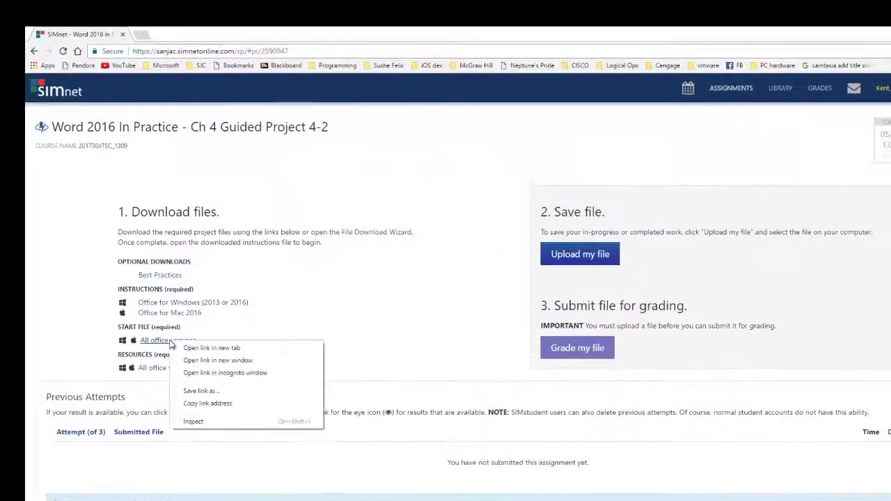
pyautogui.click(204, 392)
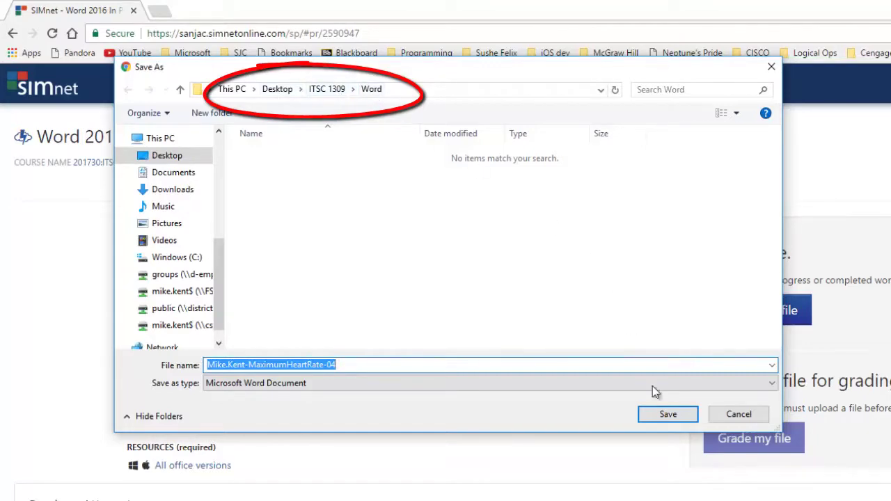
pyautogui.click(666, 411)
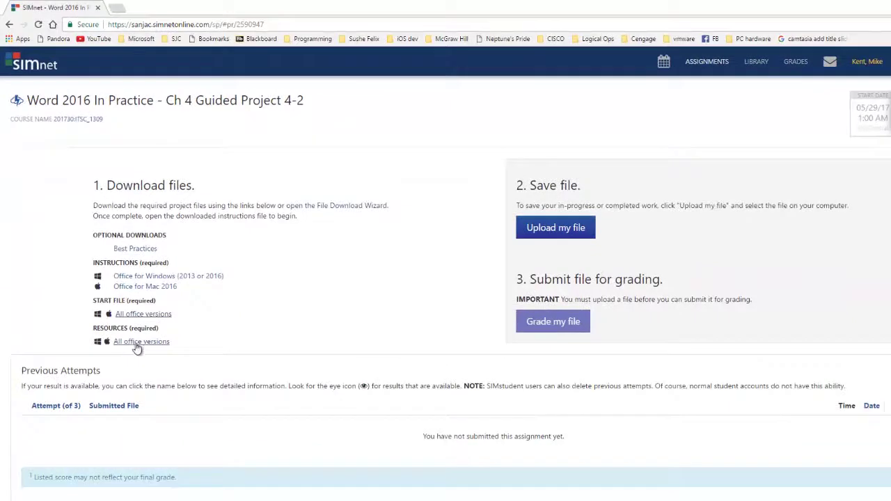
# - Save the required resources as the zipped folder WD2016-GuidedProject-4-2-resources in the ITSC 1309 > Word folder
pyautogui.rightClick(137, 346)
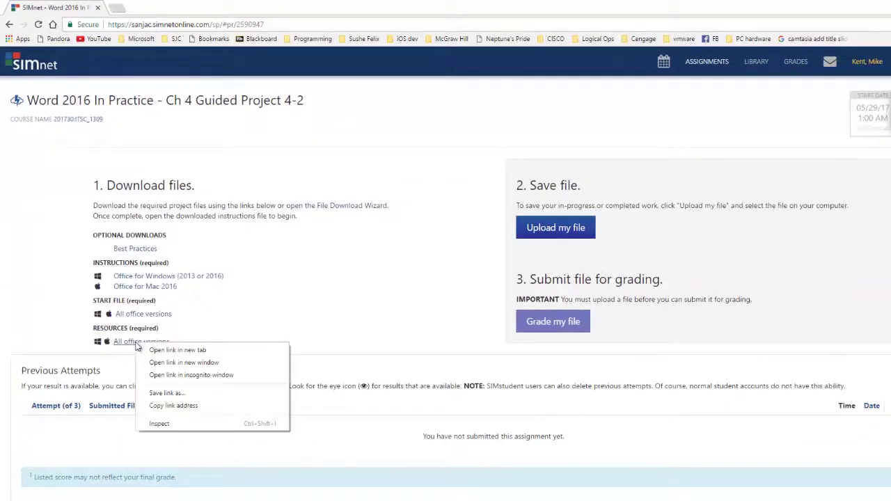
pyautogui.click(171, 393)
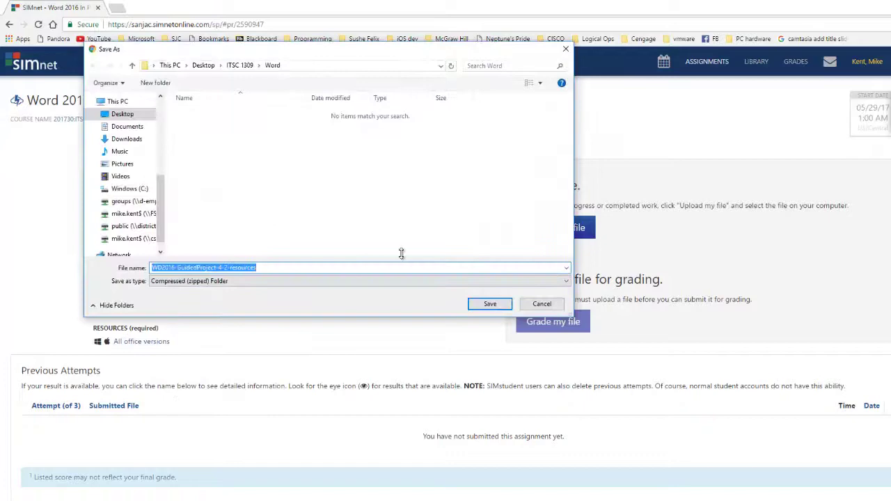
pyautogui.click(488, 305)
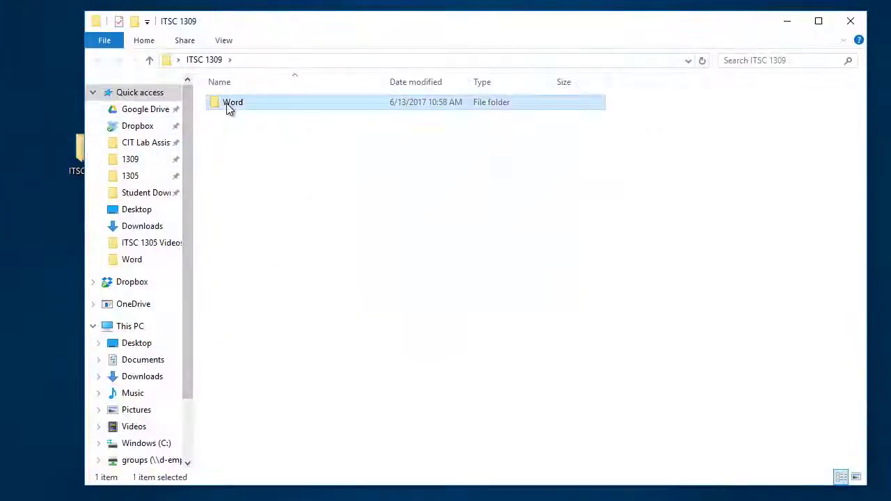
# - In File Explorer, examine the downloaded project files in ITSC 1309 > Word, including the contents of the resources zip
pyautogui.doubleClick(230, 106)
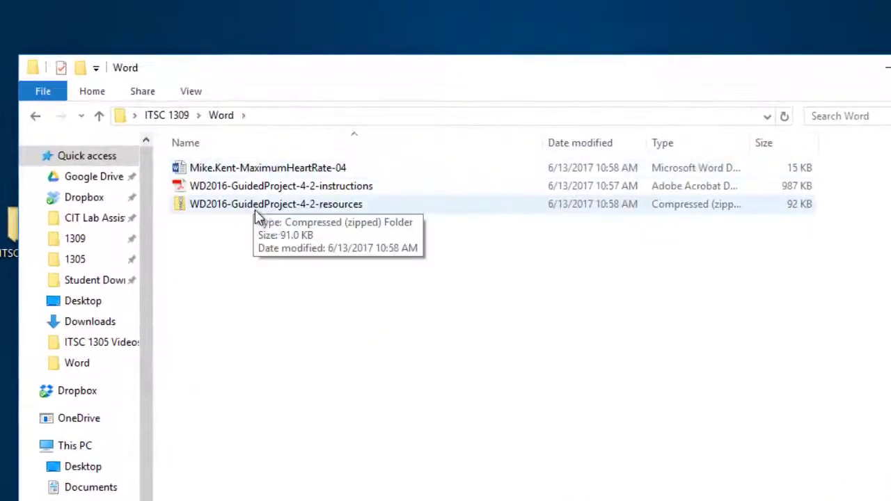
pyautogui.click(276, 160)
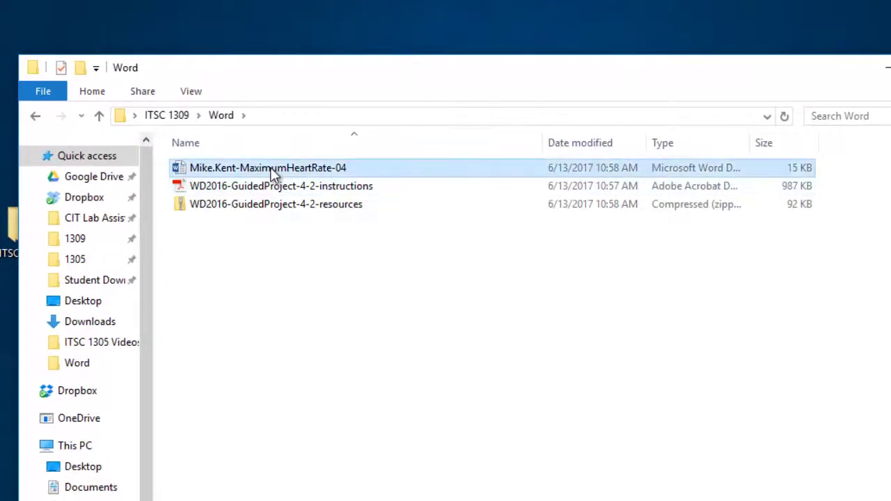
pyautogui.click(277, 190)
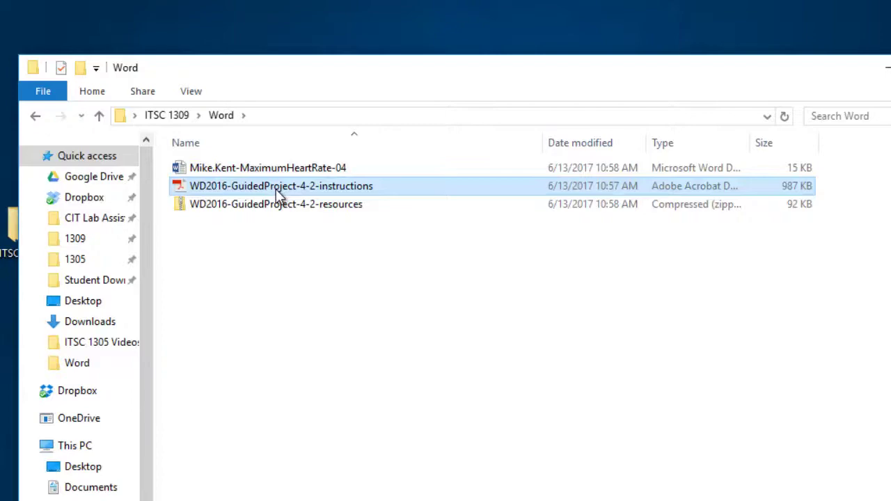
pyautogui.click(276, 209)
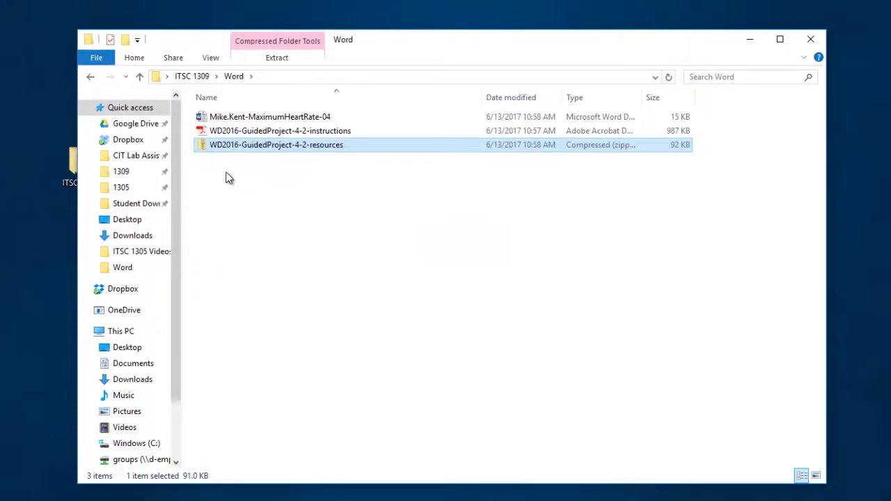
pyautogui.doubleClick(202, 146)
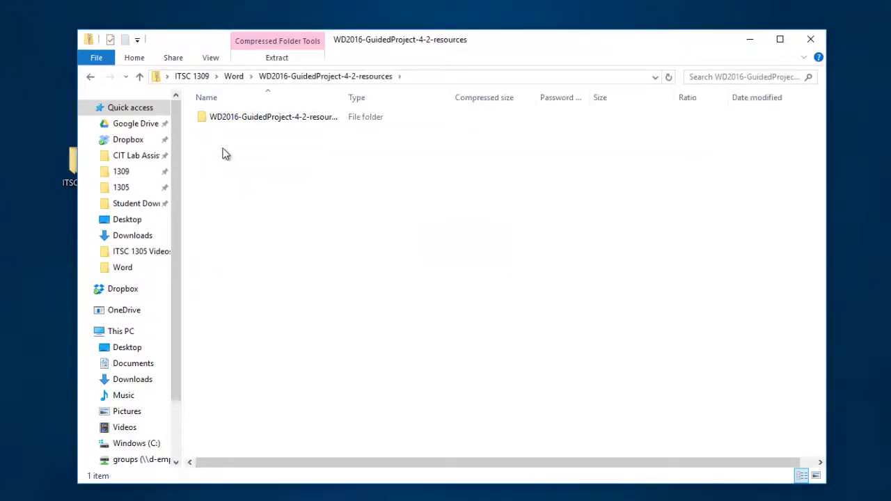
pyautogui.click(90, 80)
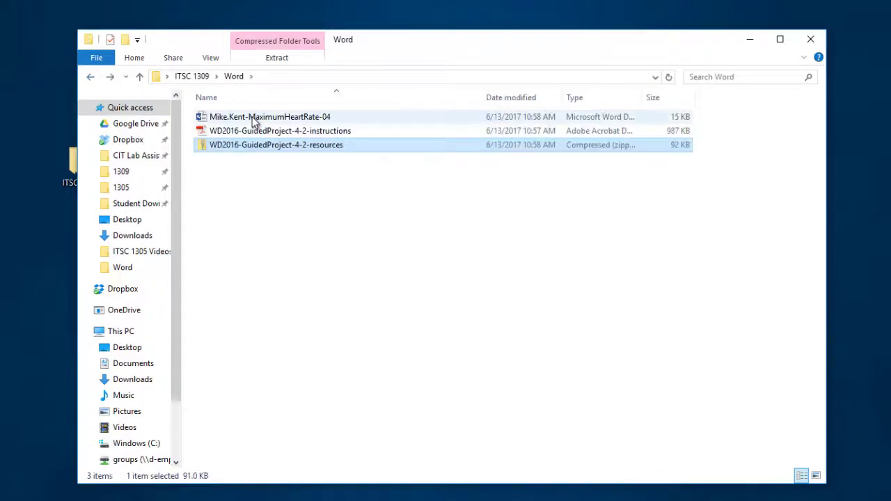
# - Open the MaximumHeartRate-04 start document in Word and enable editing
pyautogui.doubleClick(254, 118)
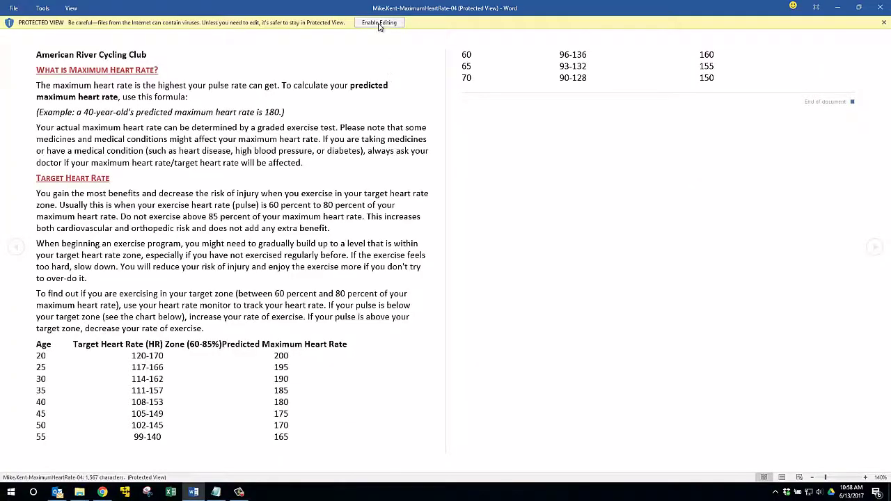
pyautogui.click(379, 23)
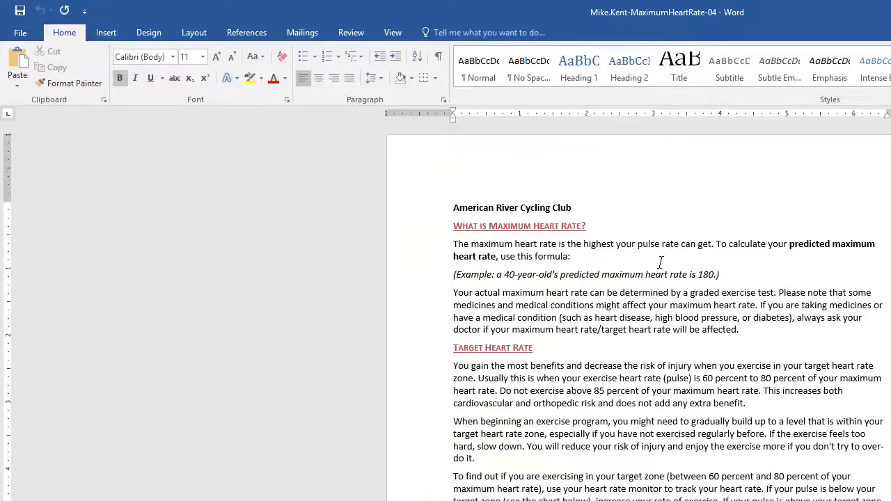
# - Try to insert a picture into the document from the Desktop > ITSC 1309 > Word folder
pyautogui.click(106, 32)
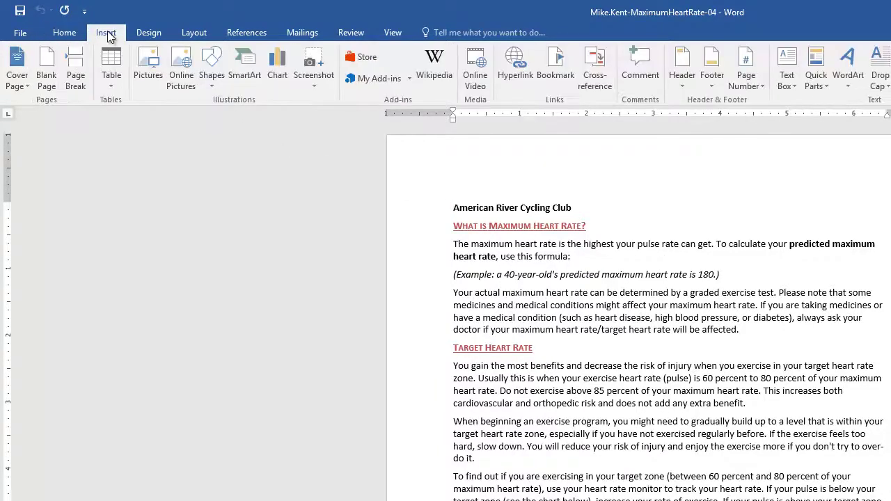
pyautogui.click(149, 68)
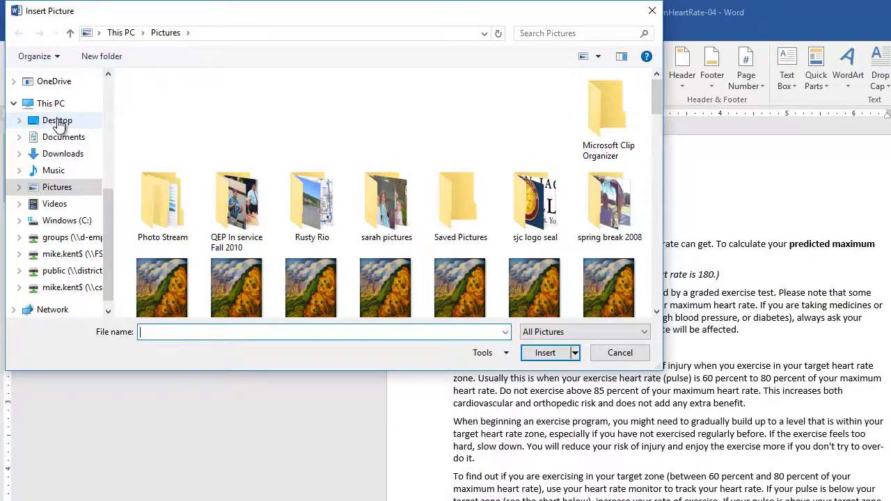
pyautogui.click(59, 122)
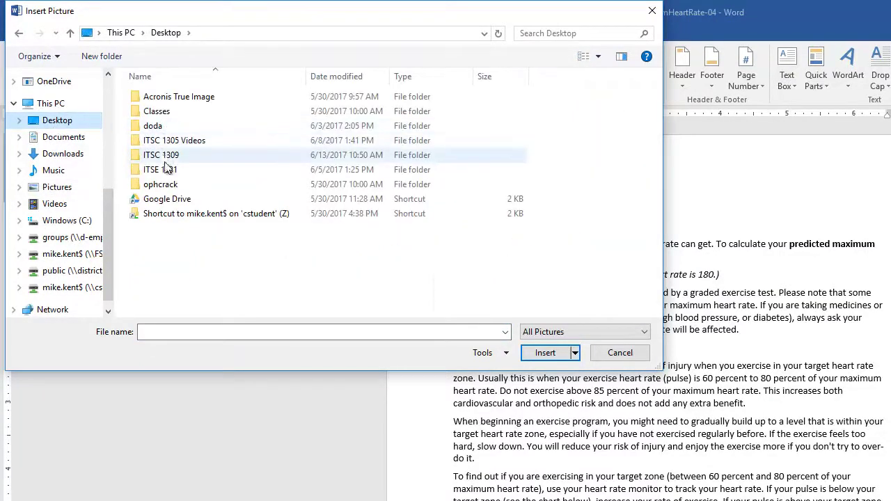
pyautogui.doubleClick(161, 157)
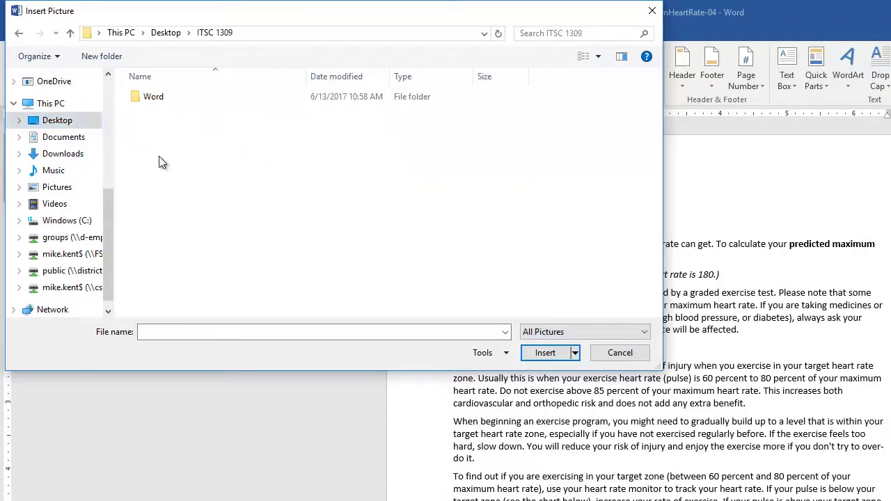
pyautogui.doubleClick(149, 97)
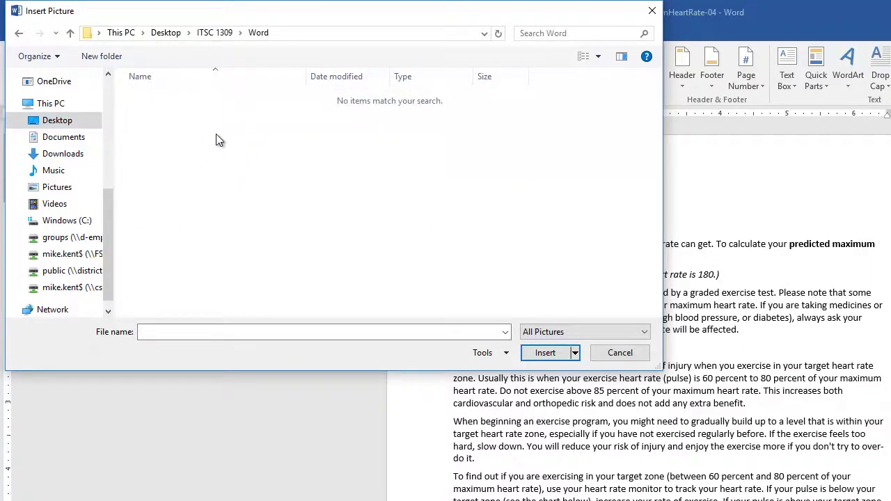
pyautogui.click(617, 353)
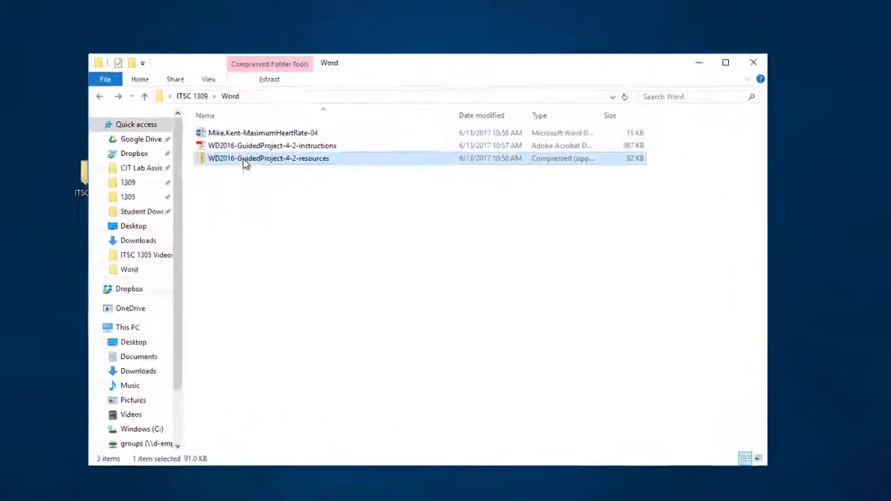
# - Extract the WD2016-GuidedProject-4-2-resources zip into a folder of the same name inside ITSC 1309 > Word
pyautogui.rightClick(243, 159)
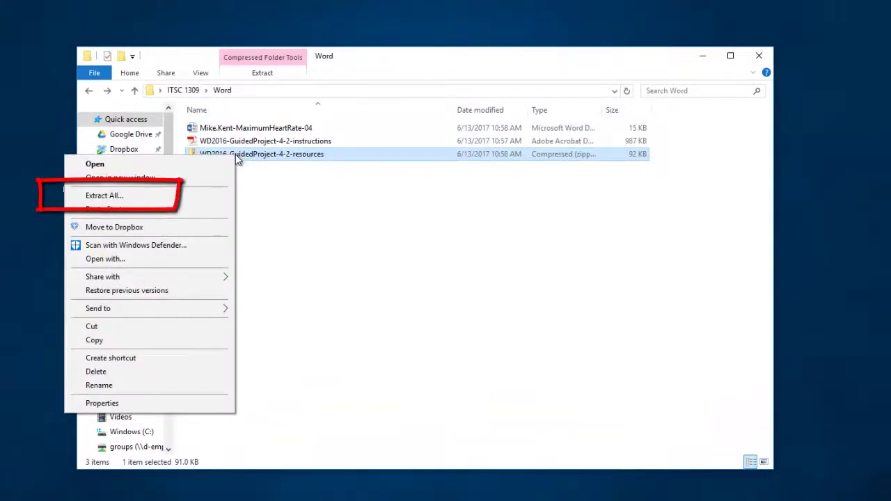
pyautogui.click(128, 200)
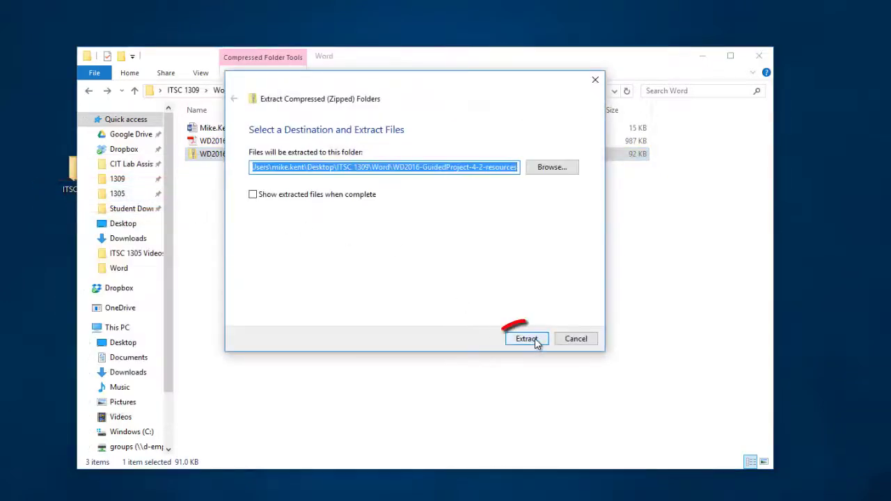
pyautogui.click(530, 339)
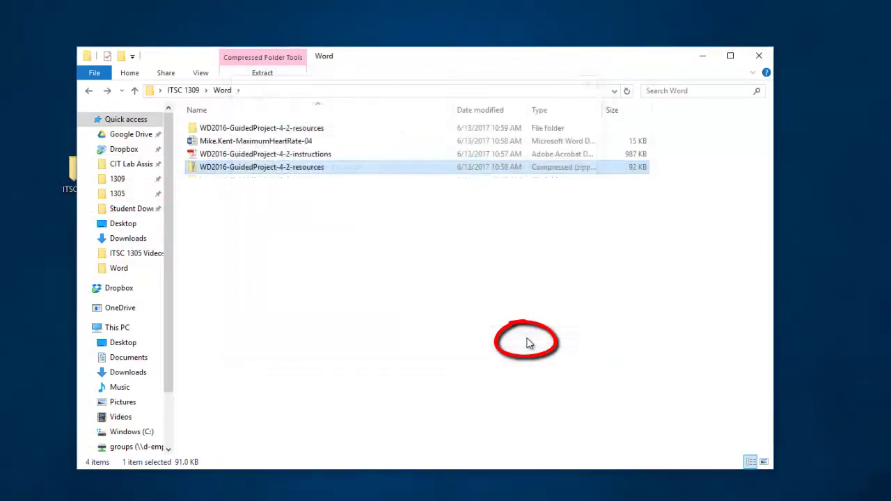
pyautogui.click(283, 219)
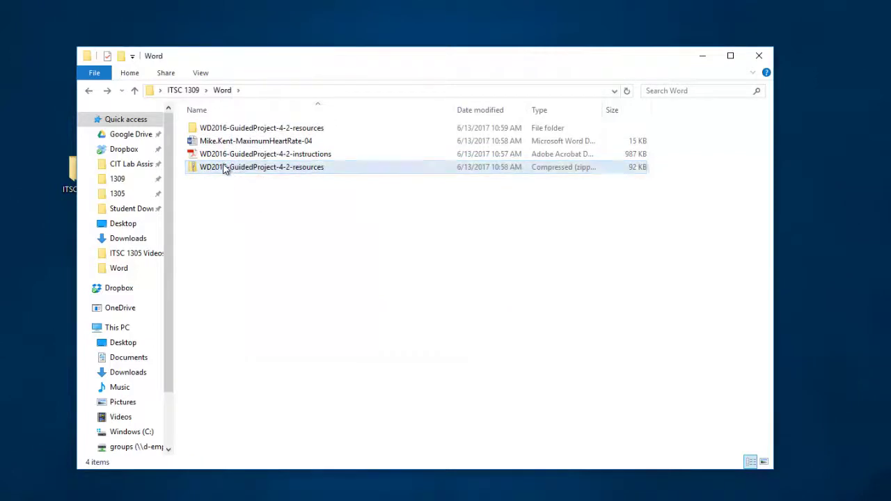
# - Widen the Type column to distinguish the extracted folder from the zip, and delete the compressed WD2016-GuidedProject-4-2-resources folder
pyautogui.click(213, 134)
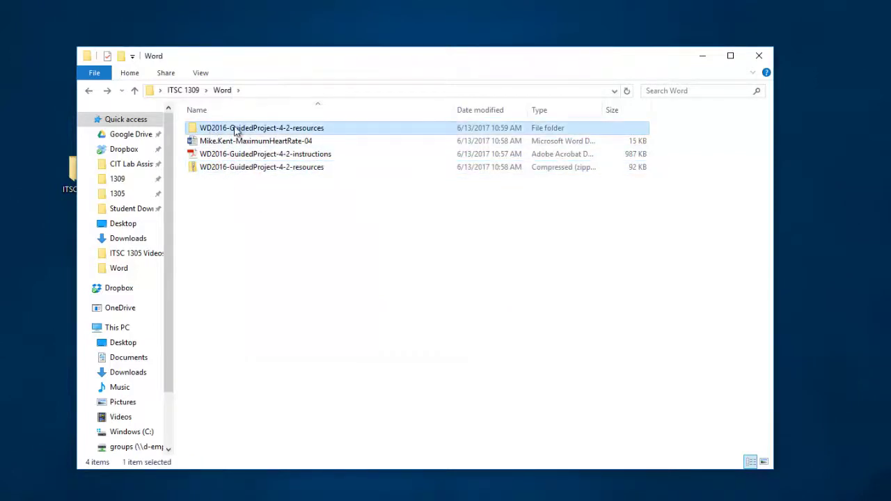
pyautogui.click(208, 171)
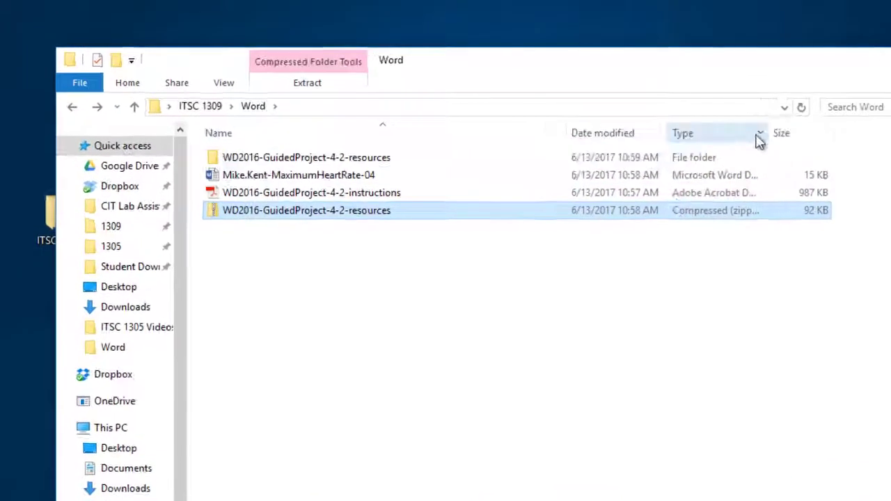
pyautogui.moveTo(775, 136); pyautogui.dragTo(843, 137)
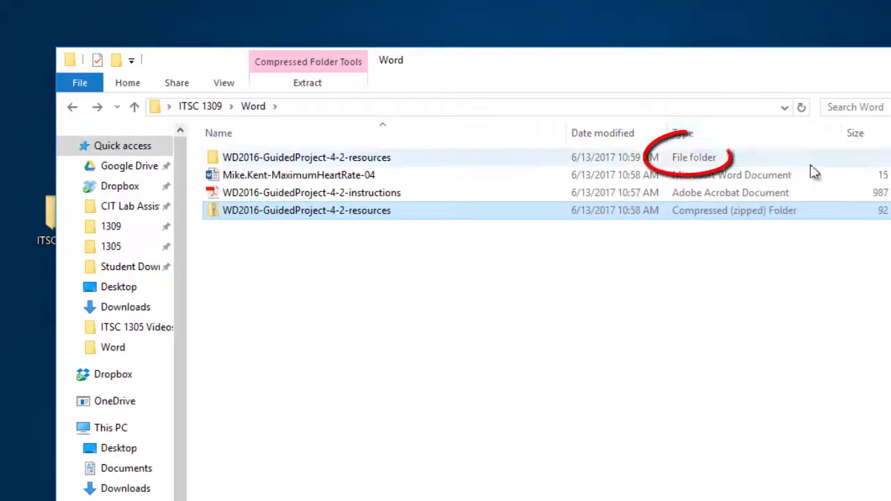
pyautogui.click(714, 159)
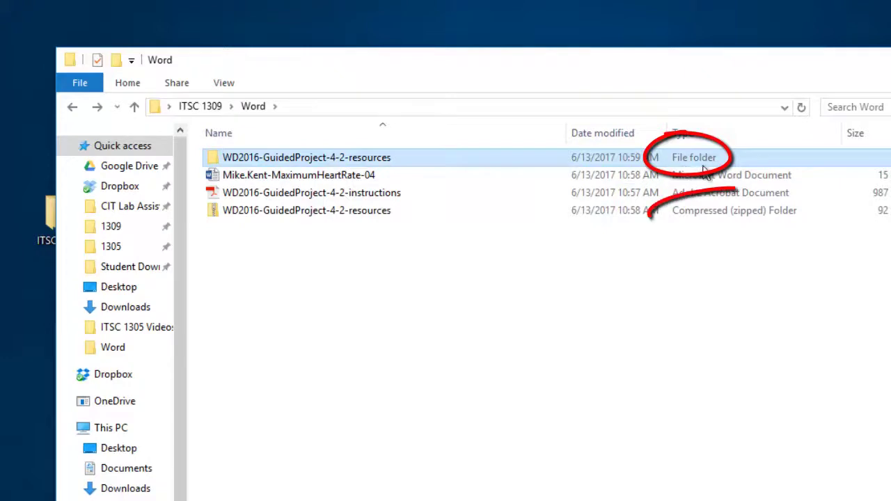
pyautogui.click(688, 213)
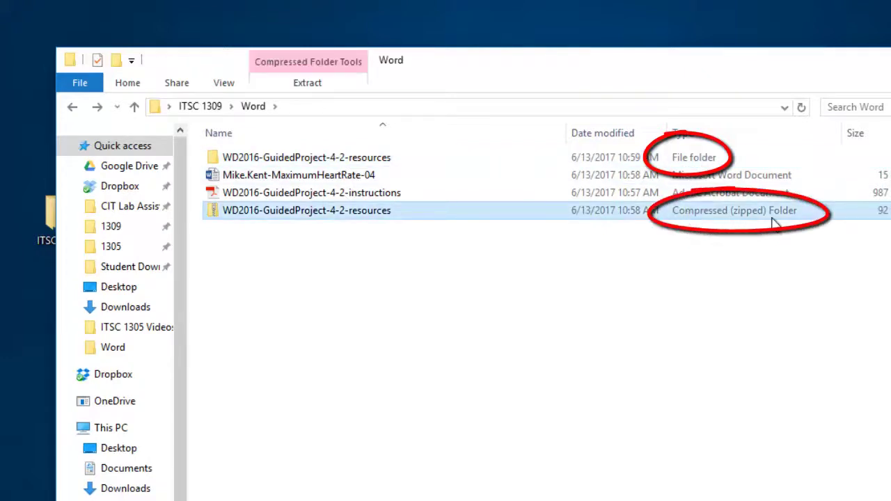
pyautogui.rightClick(262, 217)
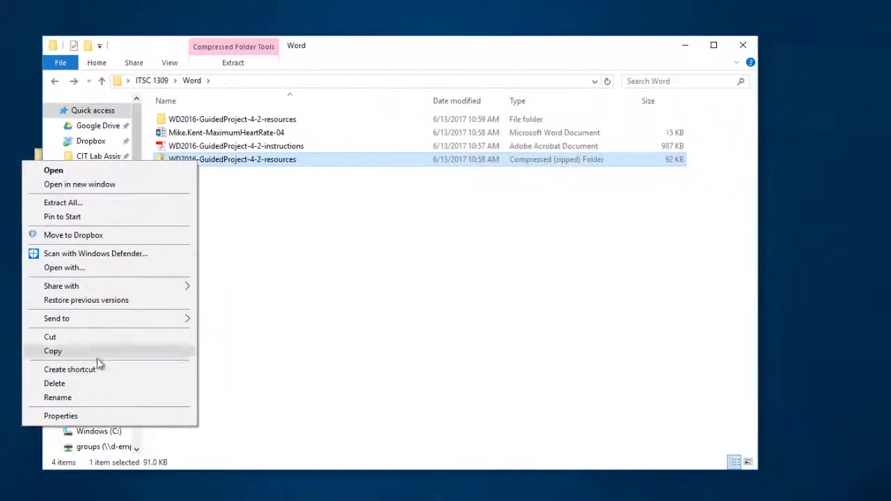
pyautogui.click(111, 485)
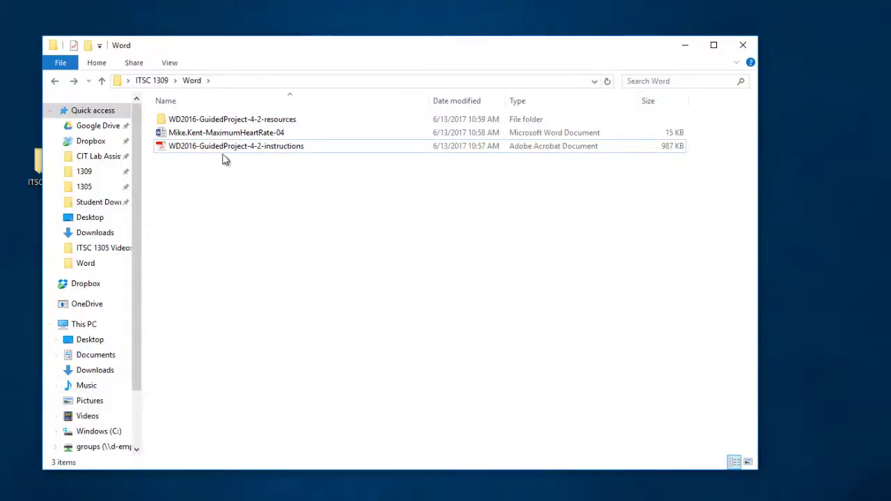
# - Open the MaximumHeartRate-04 document in Word and insert the HeartRate-04 picture from the extracted WD2016-GuidedProject-4-2-resources folder under Desktop > ITSC 1309 > Word
pyautogui.click(218, 134)
pyautogui.doubleClick(218, 134)
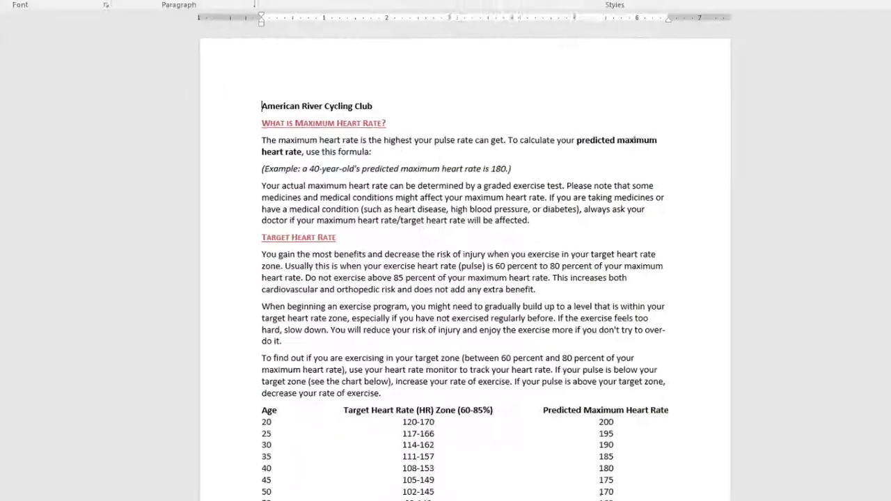
pyautogui.click(42, 7)
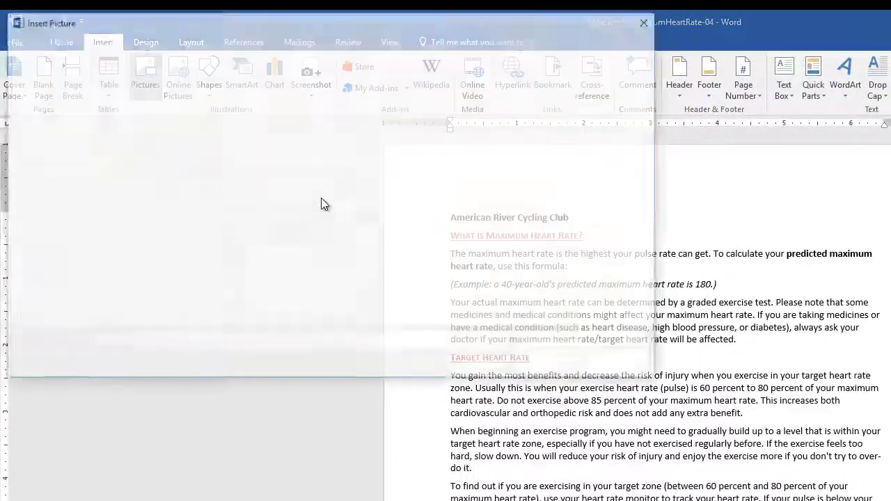
pyautogui.click(48, 132)
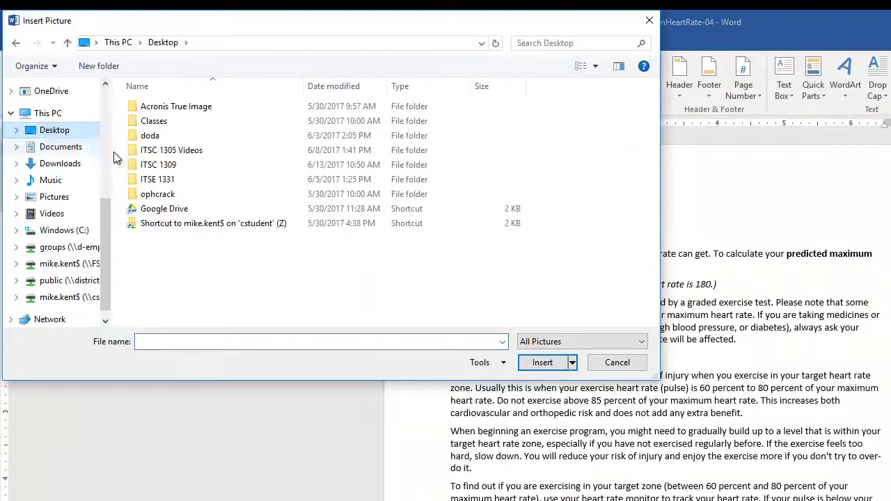
pyautogui.doubleClick(159, 161)
pyautogui.doubleClick(145, 108)
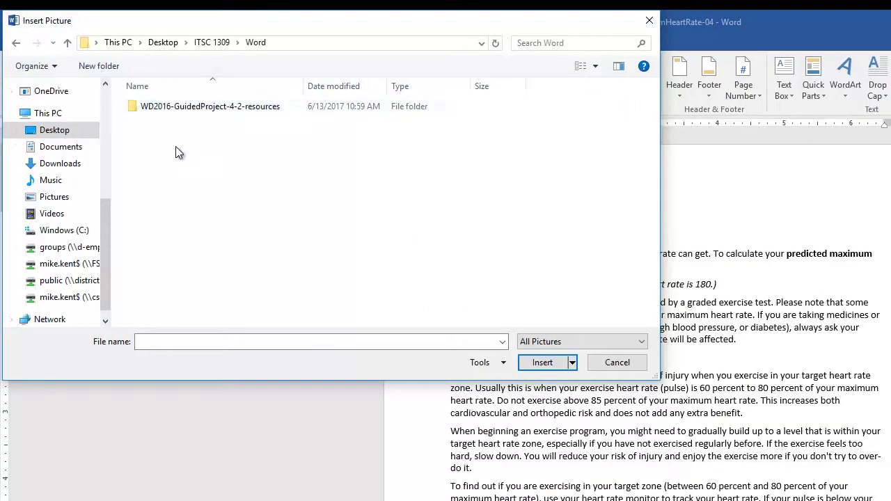
pyautogui.doubleClick(195, 112)
pyautogui.doubleClick(178, 111)
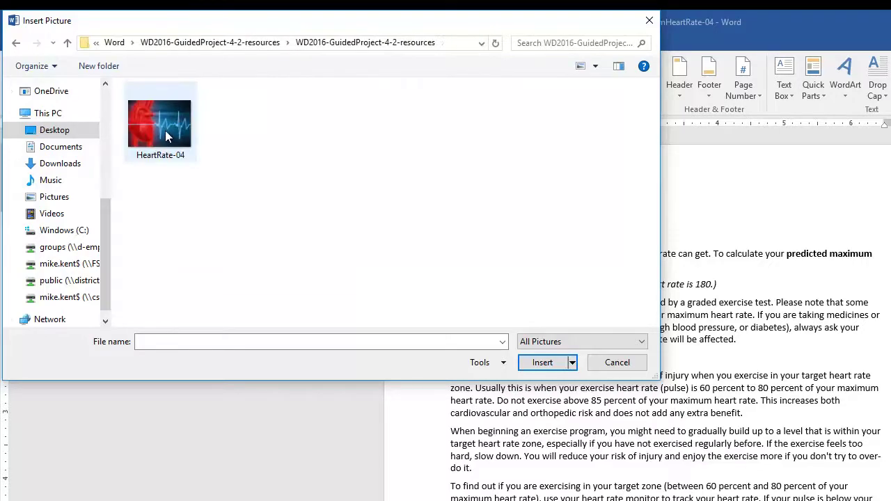
pyautogui.click(179, 122)
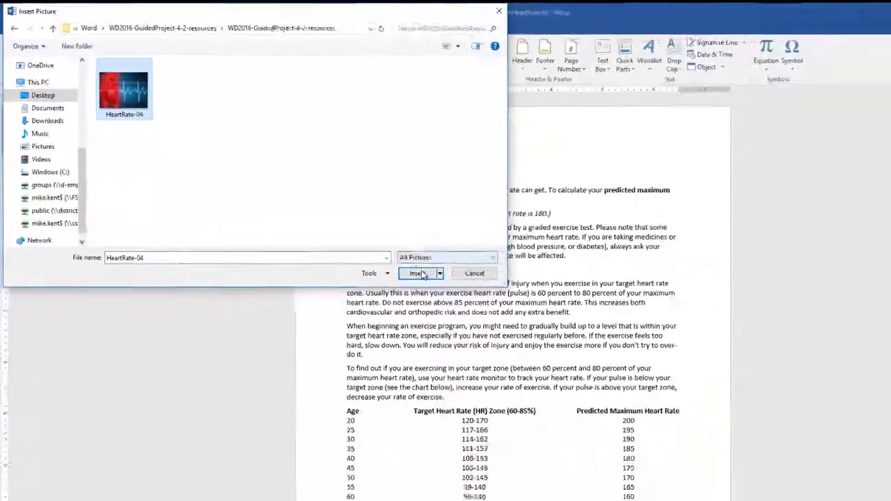
pyautogui.click(542, 362)
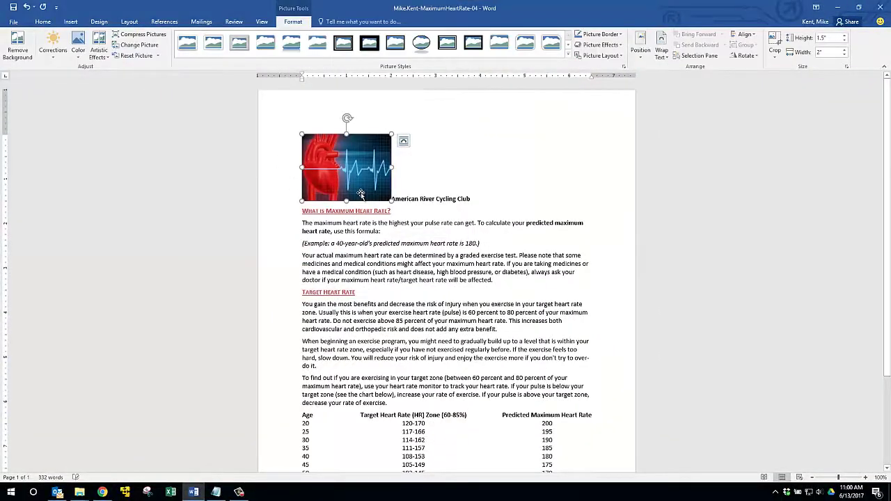
# - Close the Word document without saving the changes, and switch to SIMnet in Chrome to open the assignments list
pyautogui.click(880, 7)
pyautogui.click(446, 263)
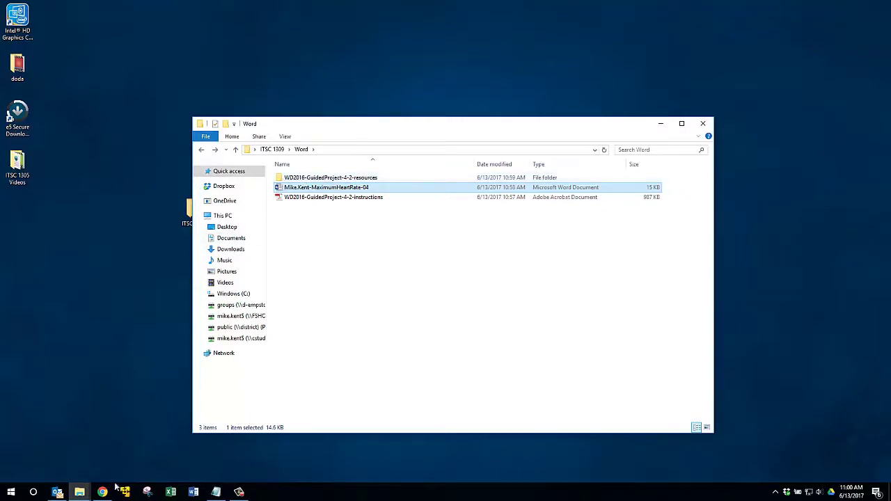
pyautogui.click(103, 492)
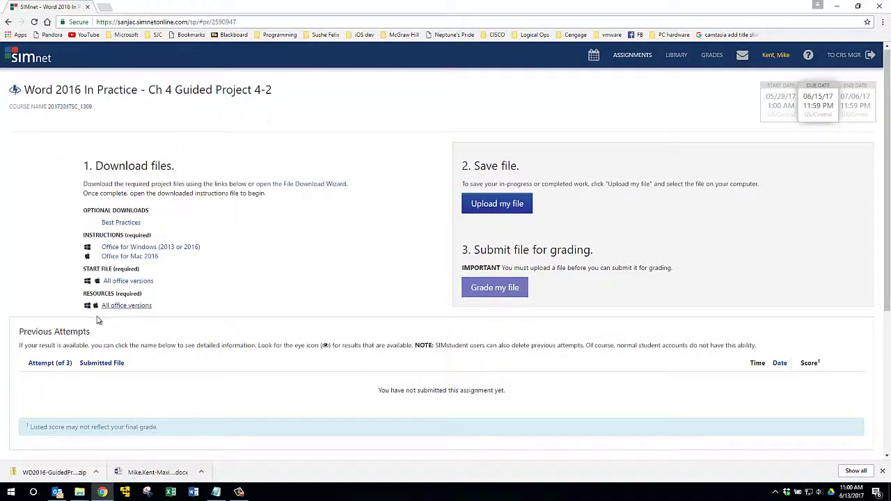
pyautogui.click(625, 56)
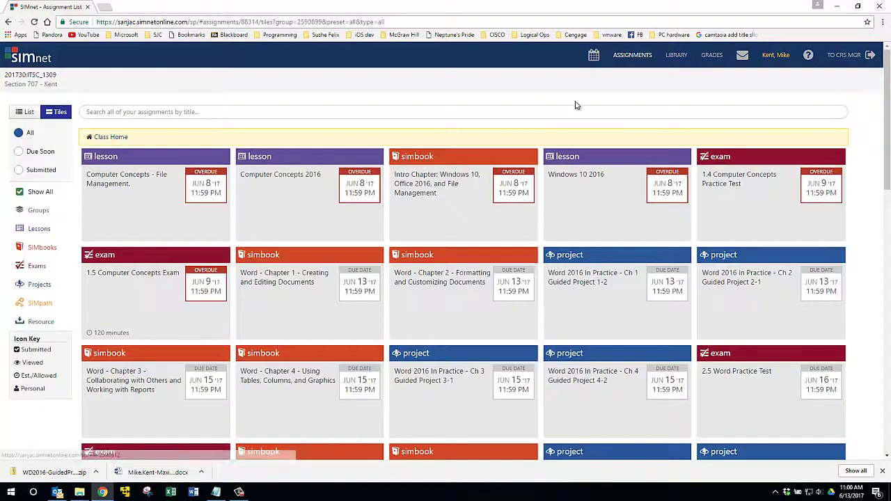